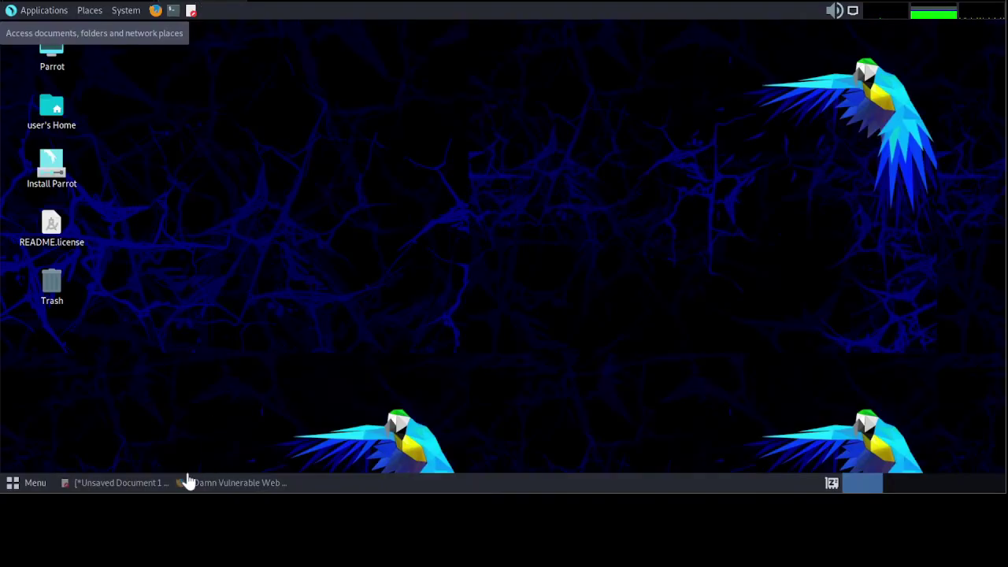
- Choose 'medium' on DVWA's Security page and submit it, confirming the 'Security level set to medium' message
click(214, 483)
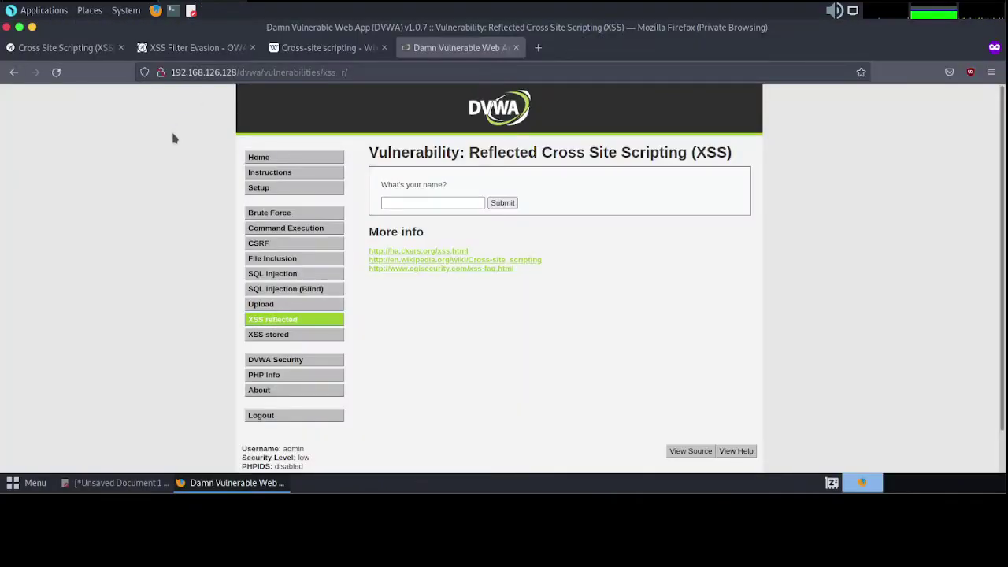
click(289, 364)
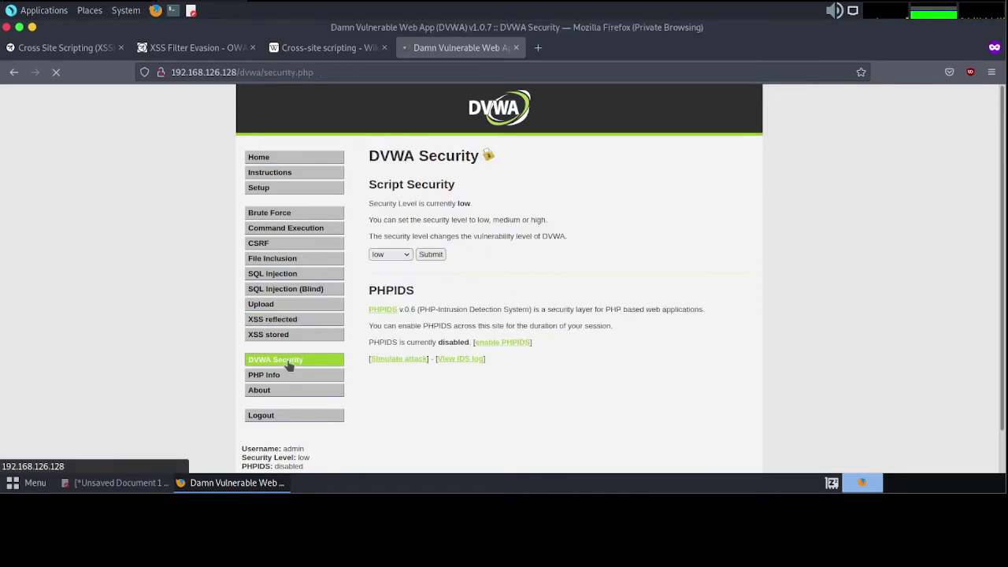
click(408, 258)
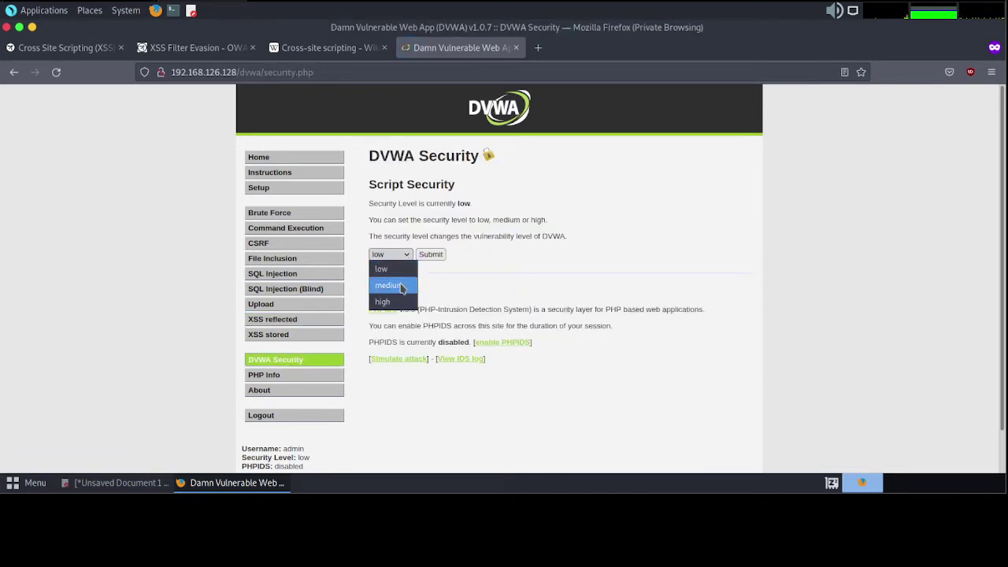
click(402, 278)
click(441, 259)
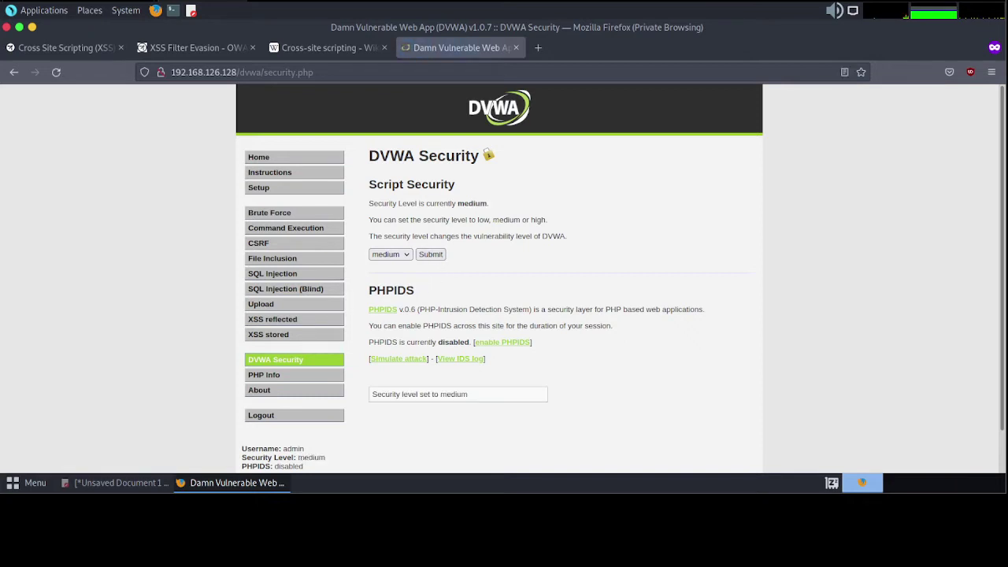
scroll(361, 434, down, 1)
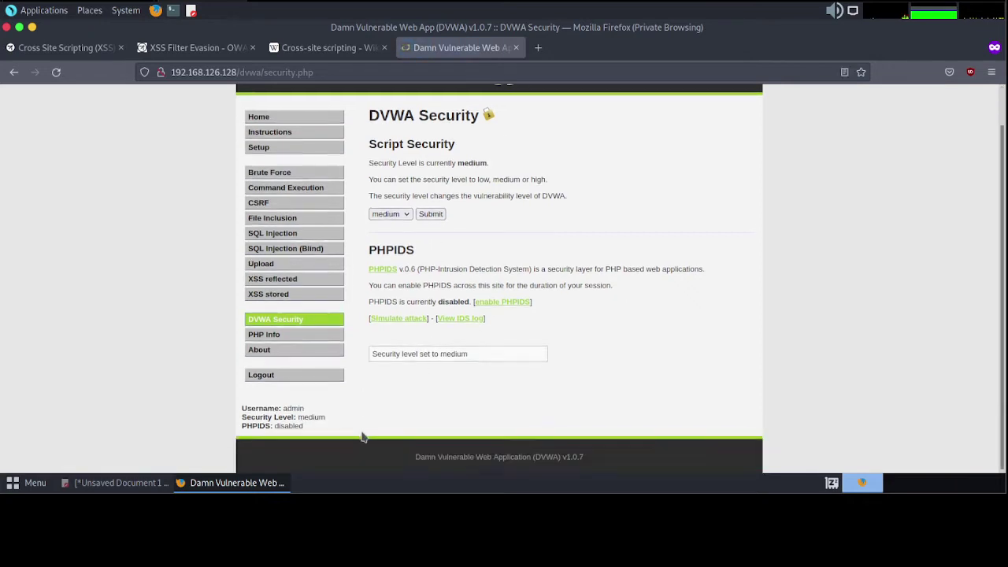
scroll(444, 398, up, 1)
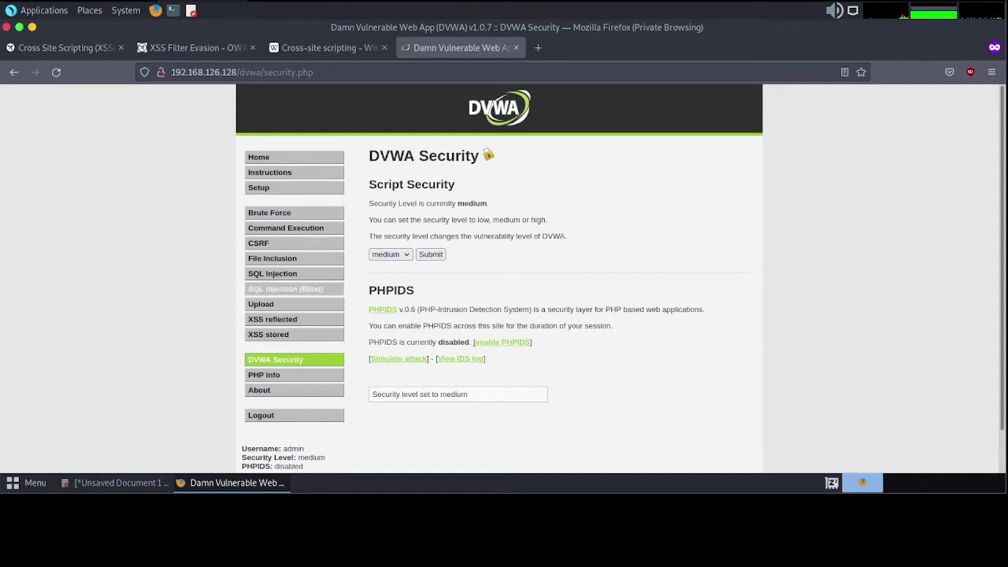
- Open the reflected XSS page and copy the second <script>alert("XSS")</script> line from Pluma
click(288, 320)
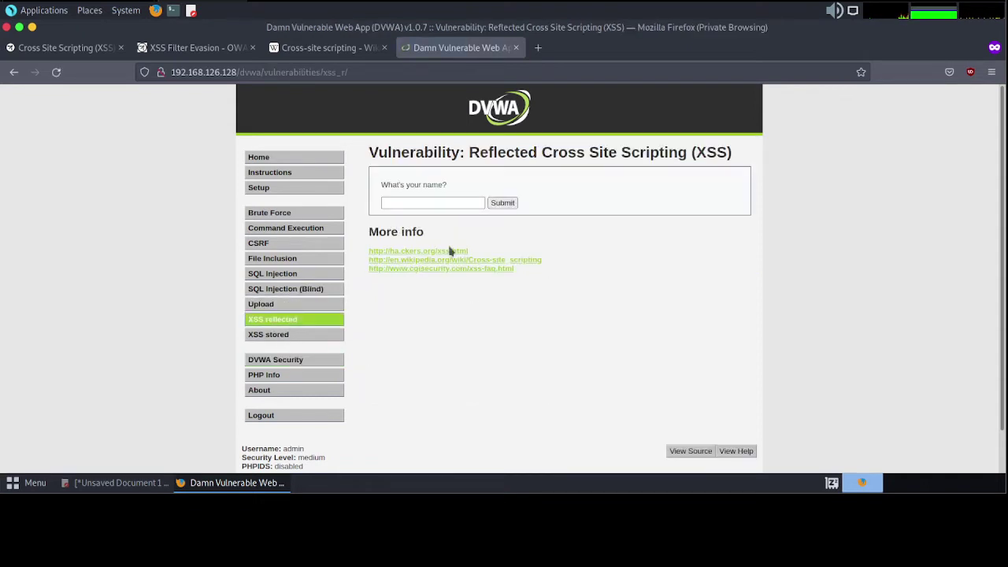
click(134, 483)
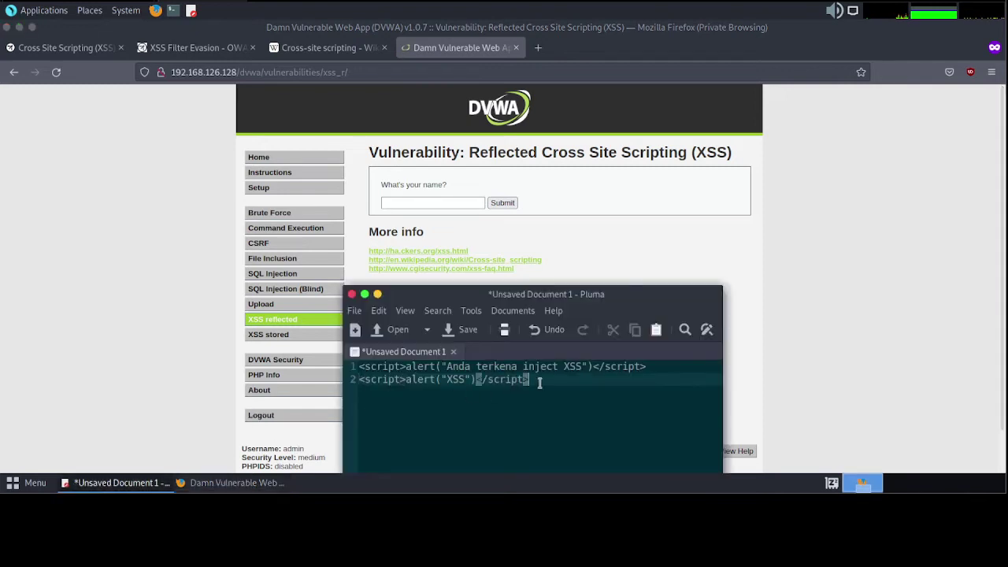
drag(535, 380, 359, 379)
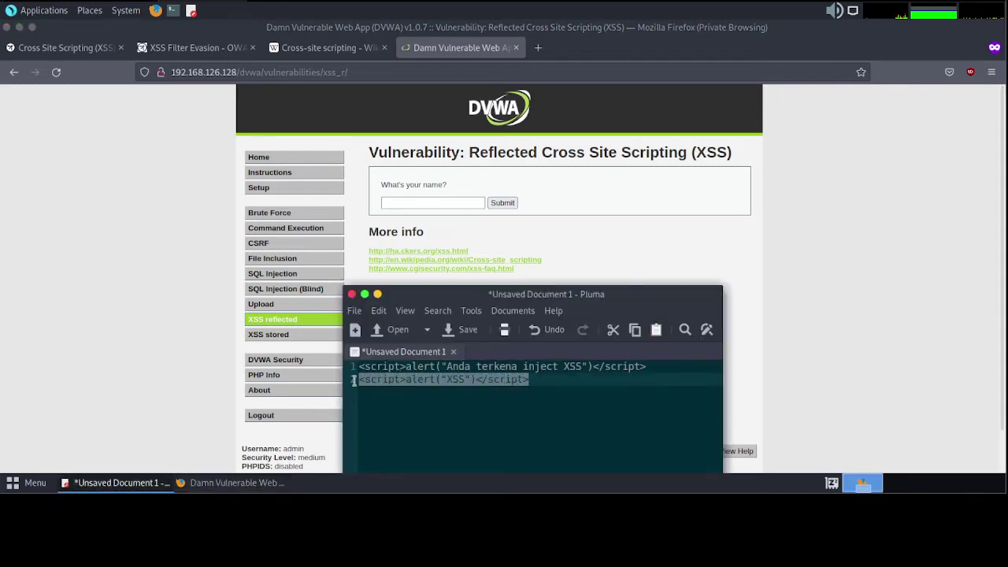
right_click(409, 379)
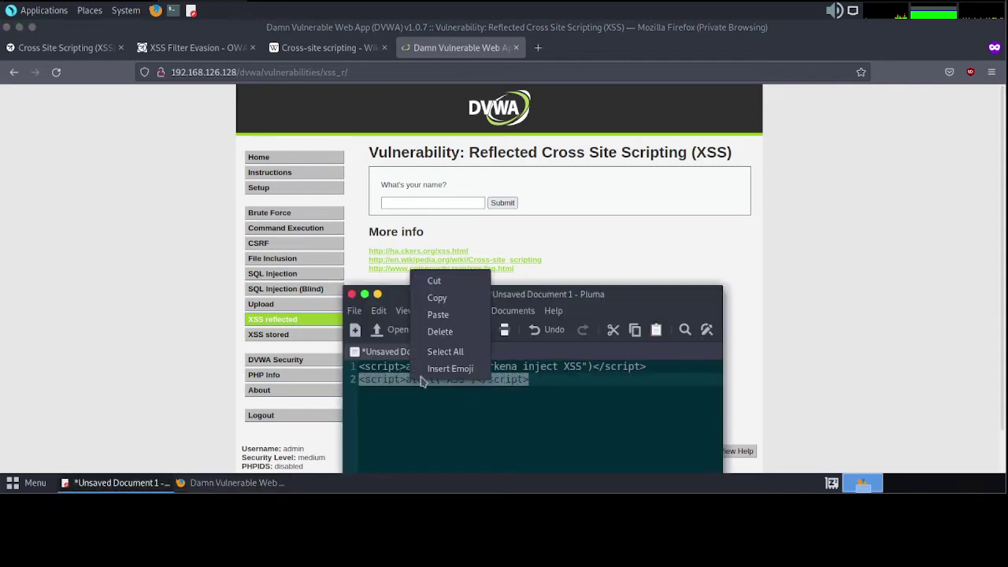
click(438, 298)
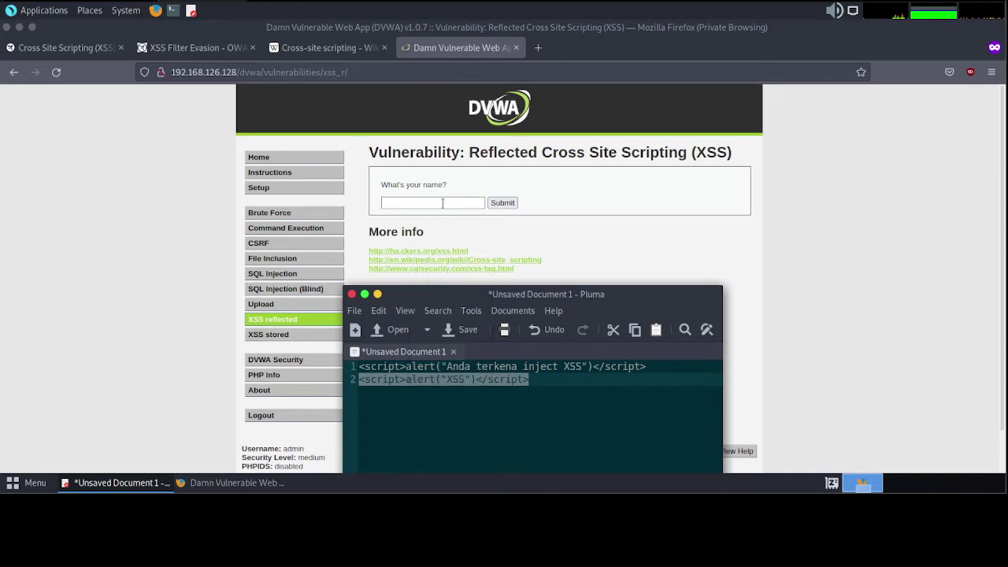
- Paste the payload into the name field and submit it, producing 'Hello alert("XSS")'
click(442, 203)
right_click(434, 203)
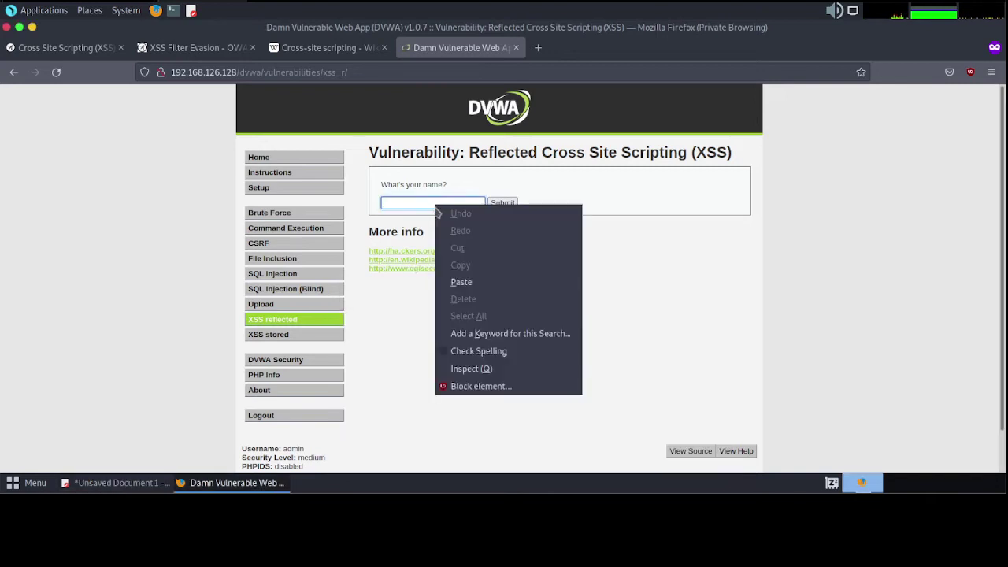
click(474, 283)
click(503, 202)
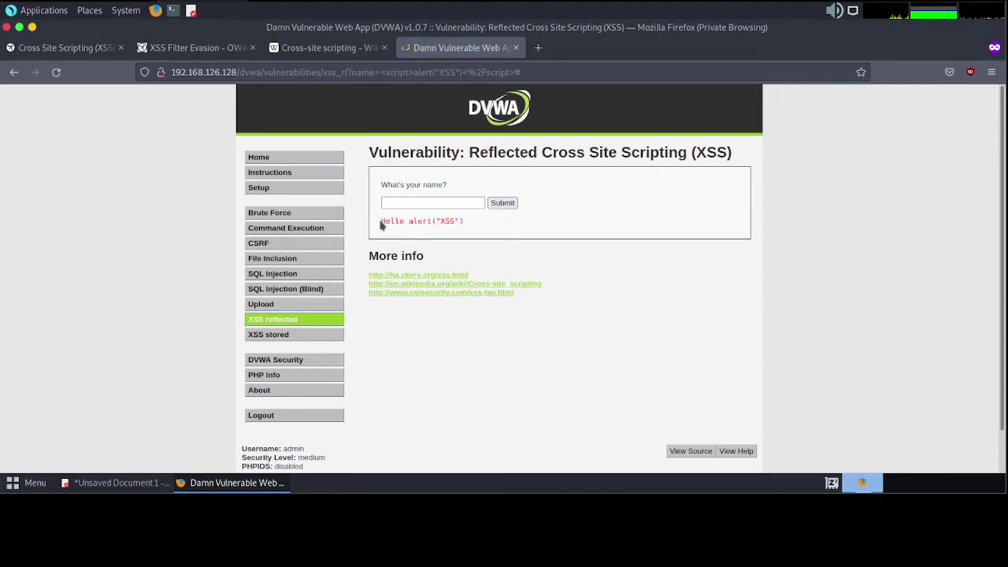
- Inspect the echoed Hello alert("XSS") output in Firefox DevTools
drag(381, 221, 467, 230)
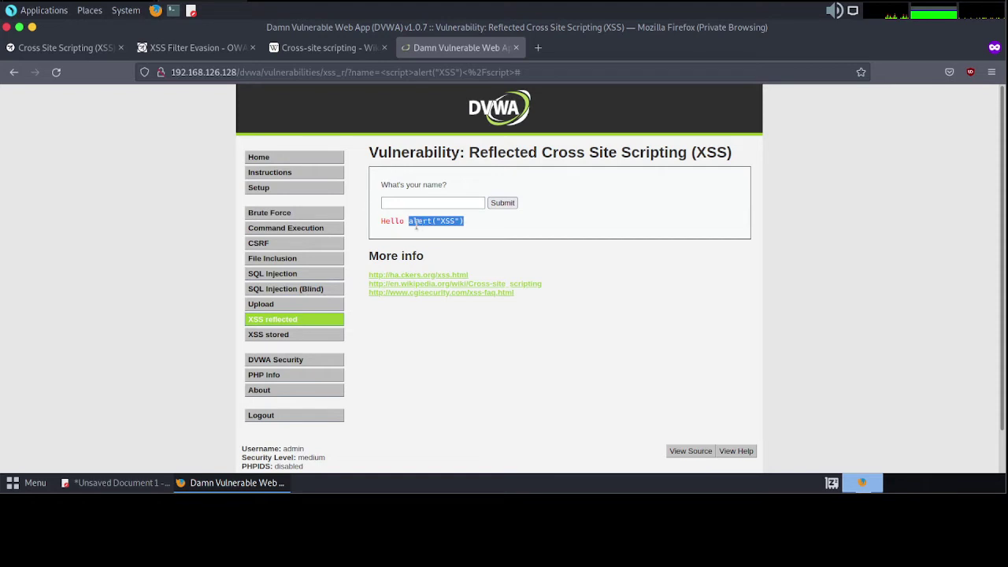
right_click(582, 288)
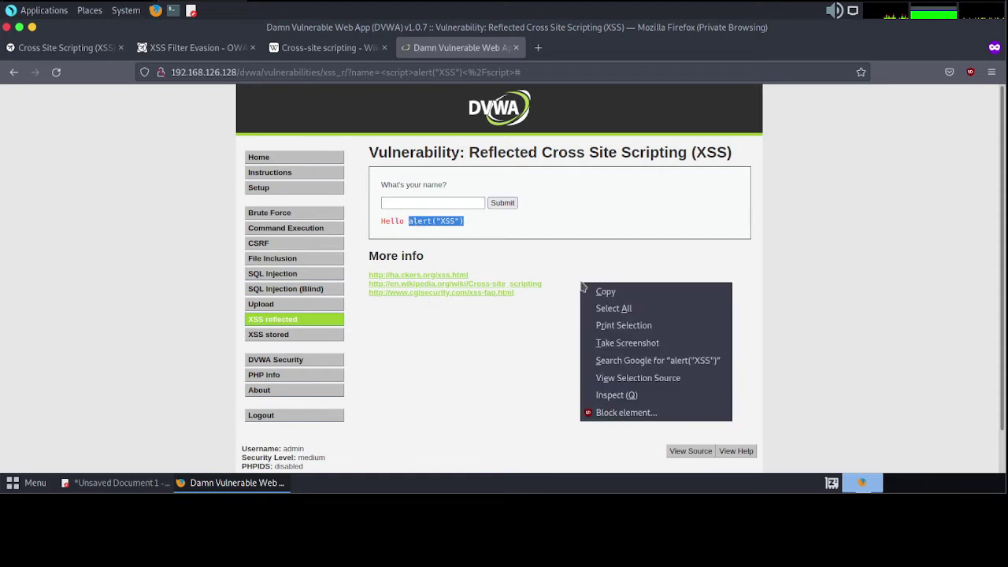
click(618, 395)
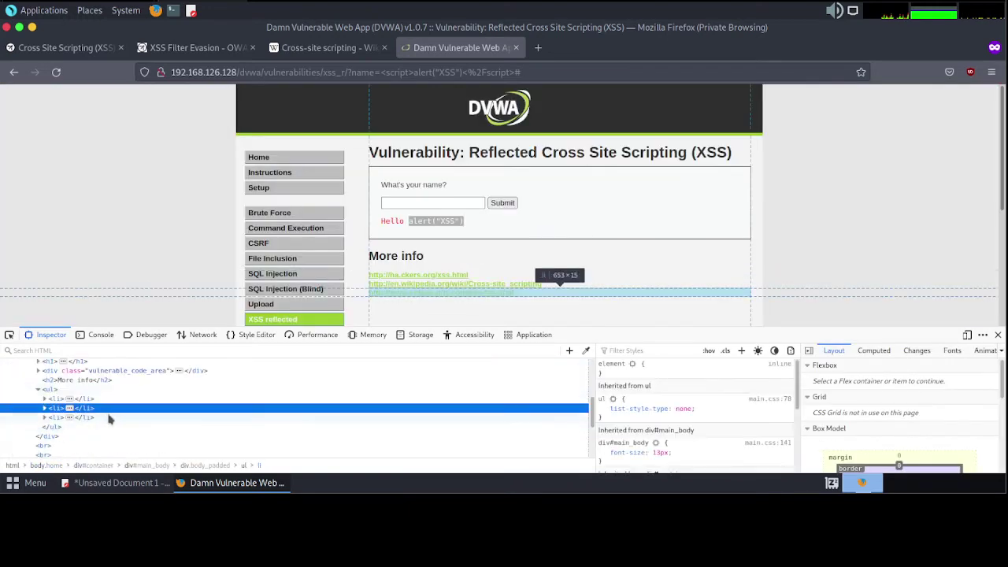
- In the Inspector, collapse the ul list and expand div.vulnerable_code_area to show the <pre> output
scroll(114, 415, down, 2)
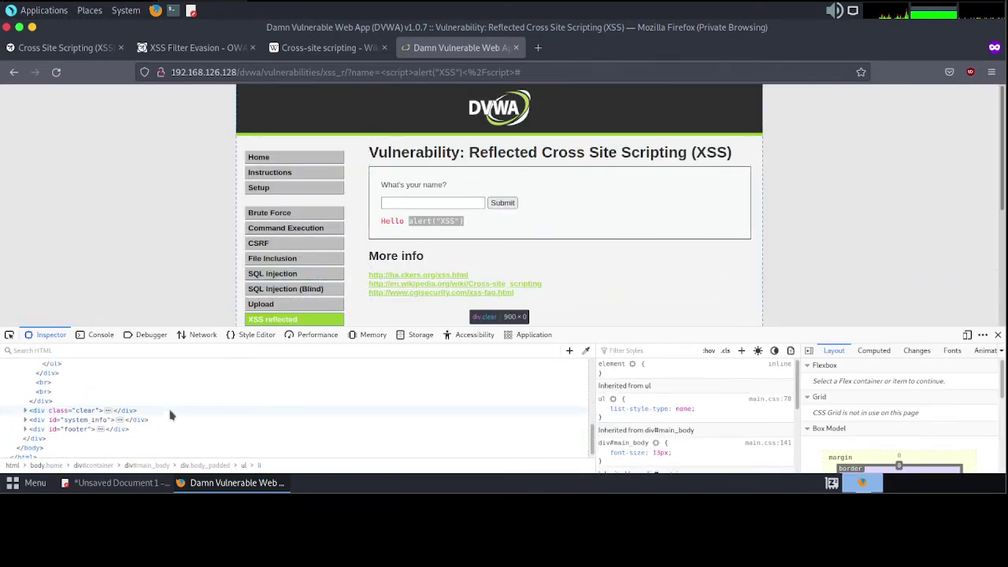
scroll(171, 415, up, 2)
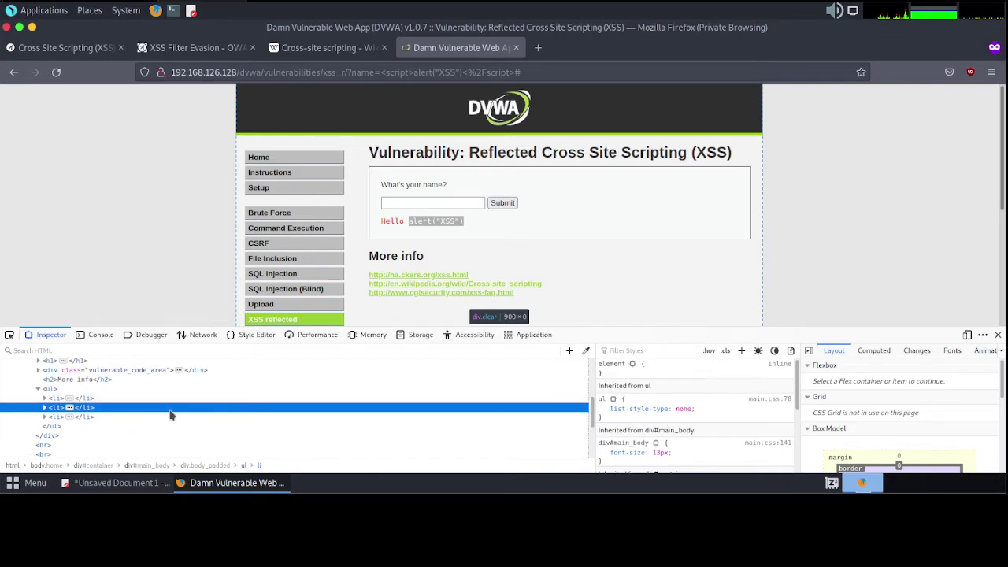
scroll(171, 415, up, 1)
scroll(171, 415, up, 1)
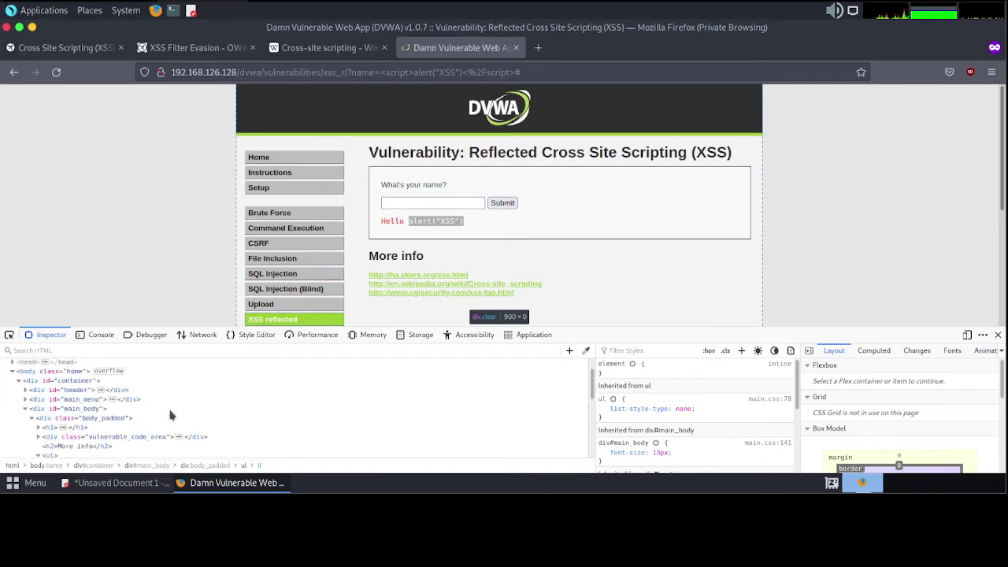
scroll(170, 415, up, 1)
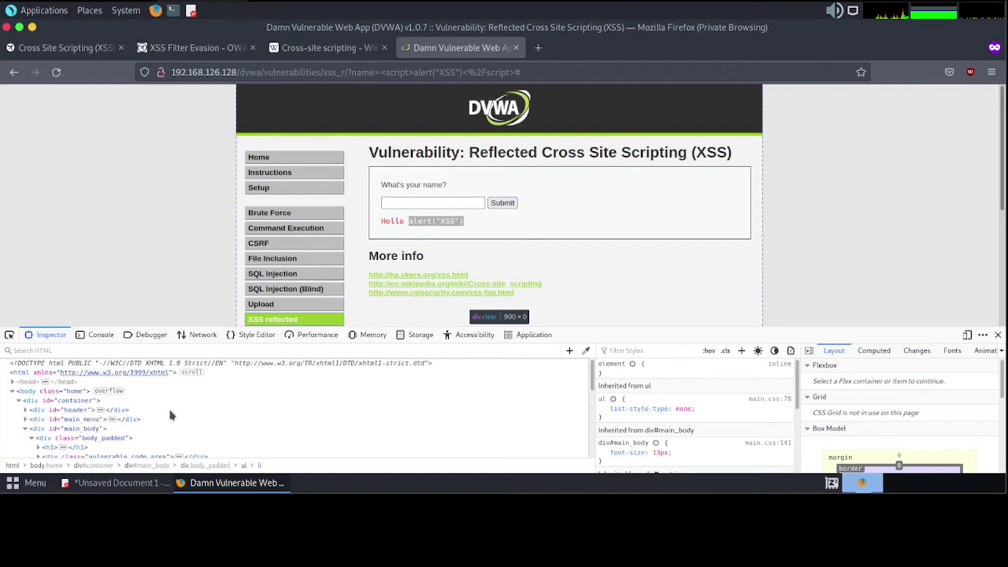
scroll(171, 415, down, 1)
scroll(171, 415, down, 1)
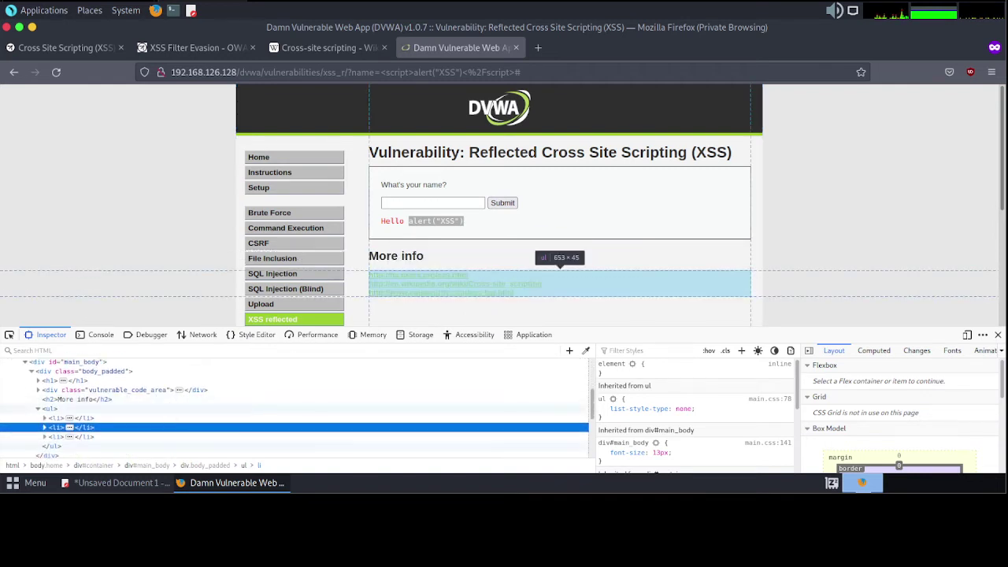
click(37, 409)
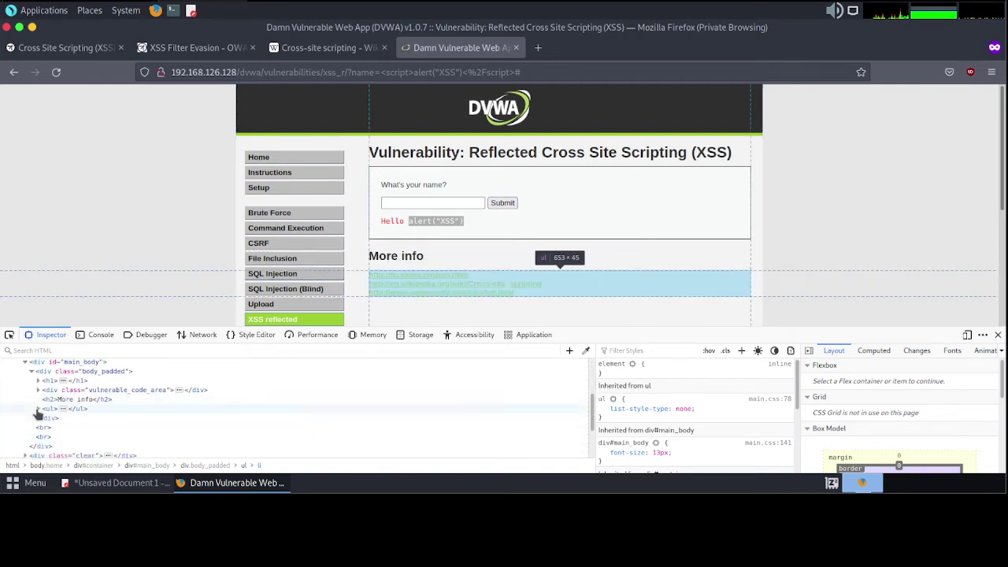
click(38, 390)
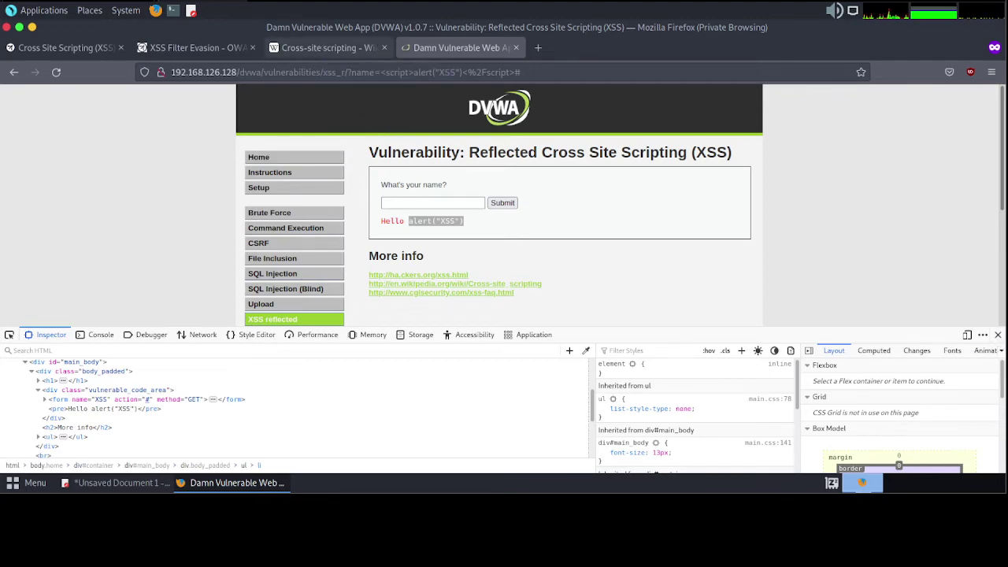
- Review the SCRIPT tag example on the XSS Filter Evasion cheat sheet, then switch back to the DVWA tab
click(165, 49)
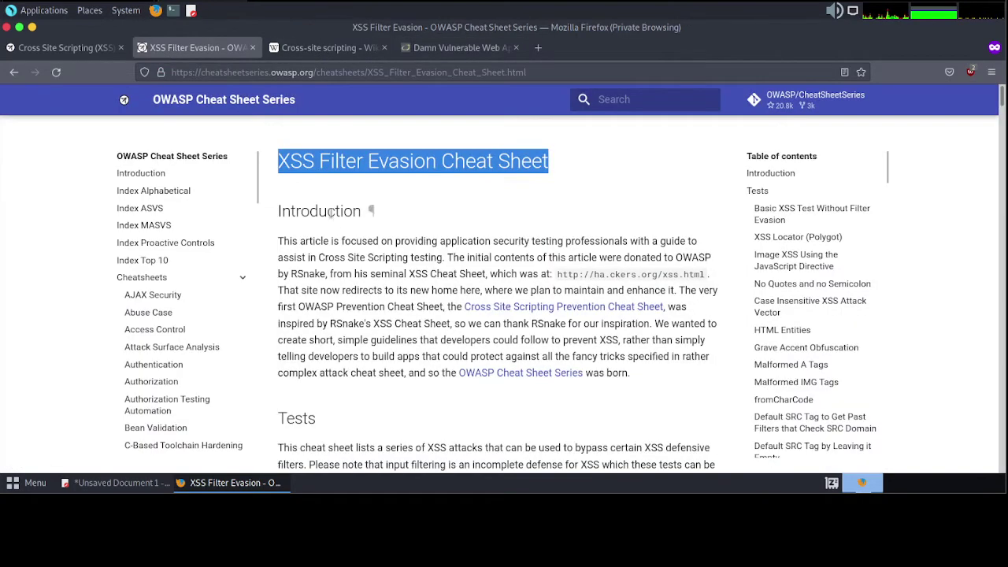
click(332, 254)
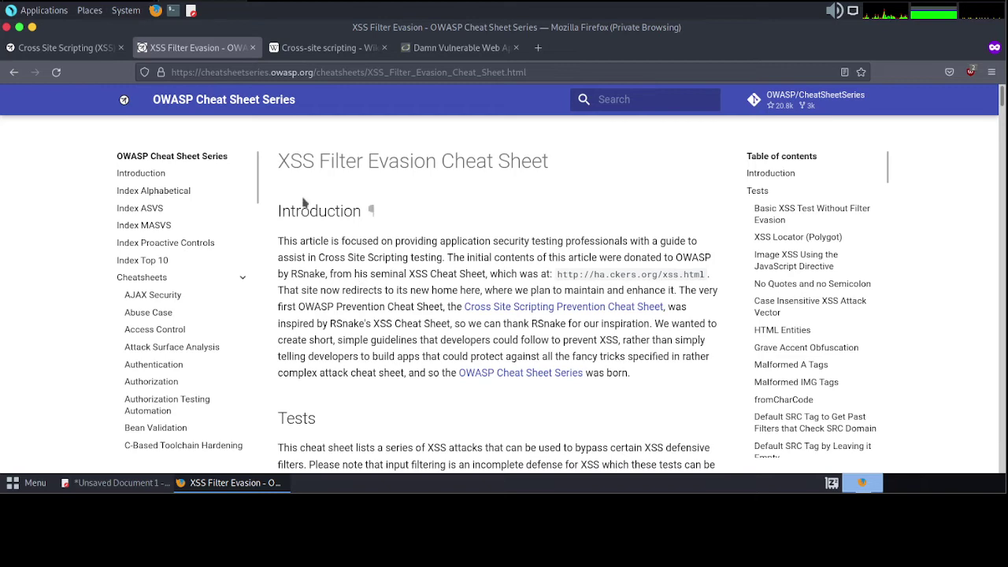
scroll(385, 306, down, 2)
scroll(386, 306, down, 2)
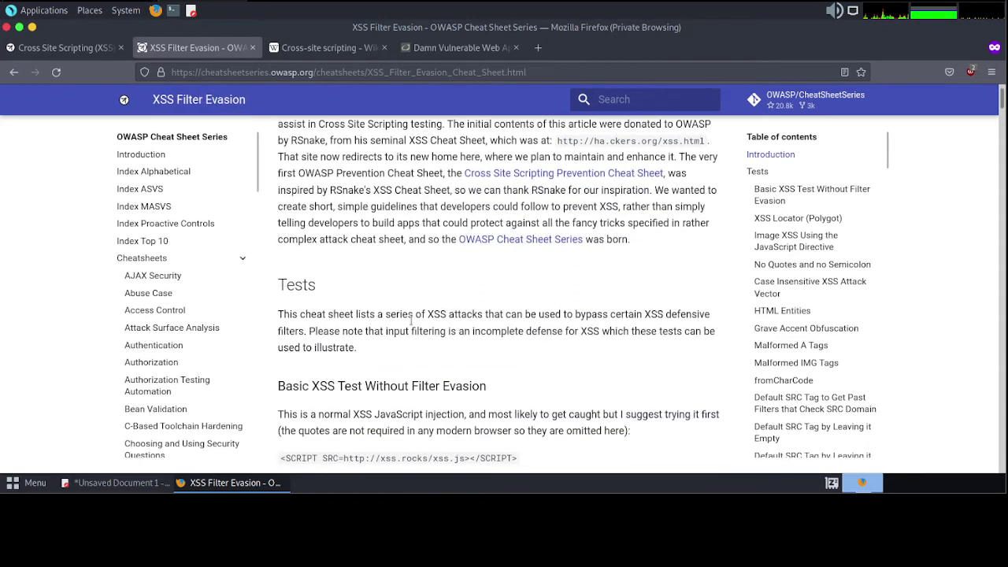
scroll(410, 315, down, 2)
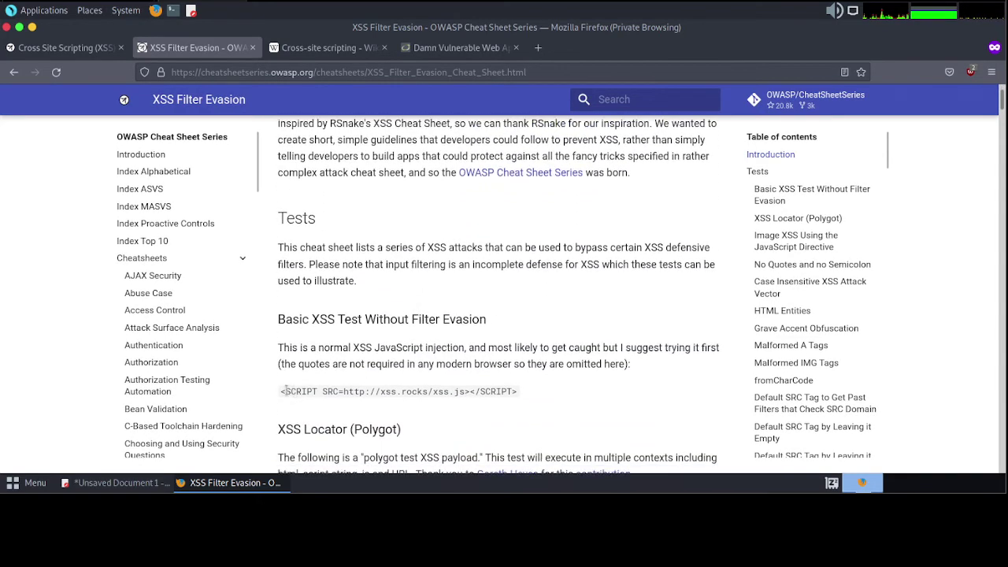
drag(286, 390, 317, 393)
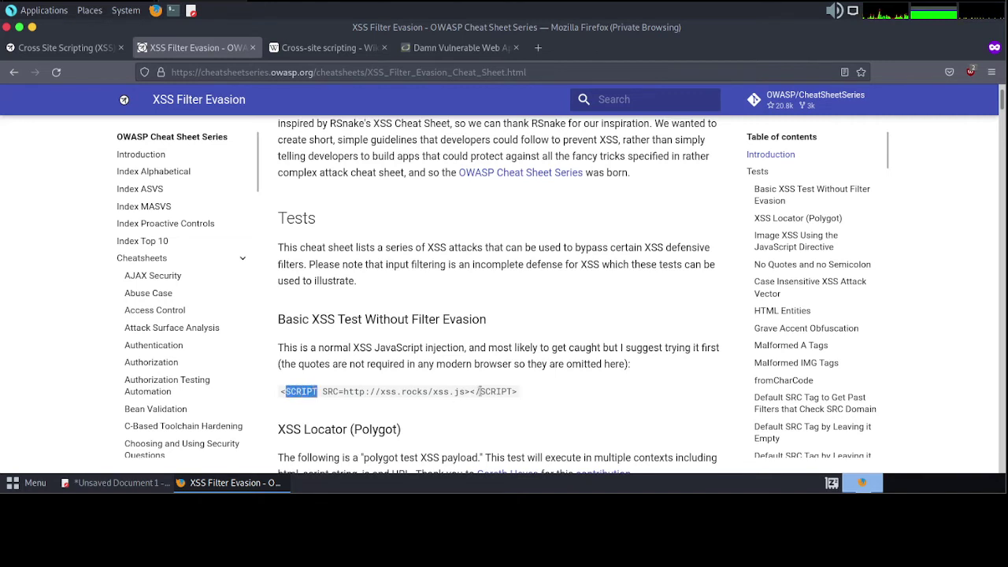
drag(478, 392, 516, 391)
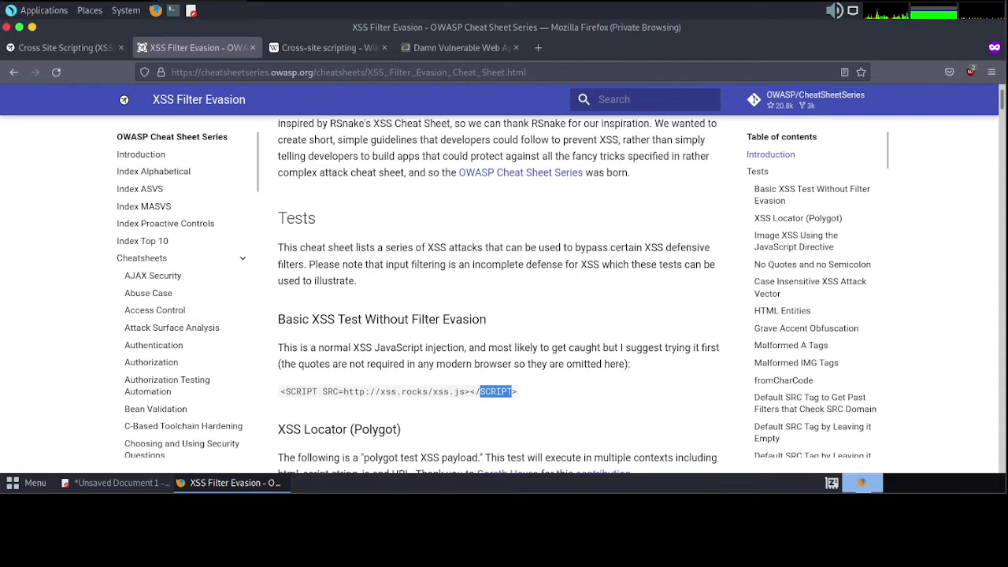
click(441, 51)
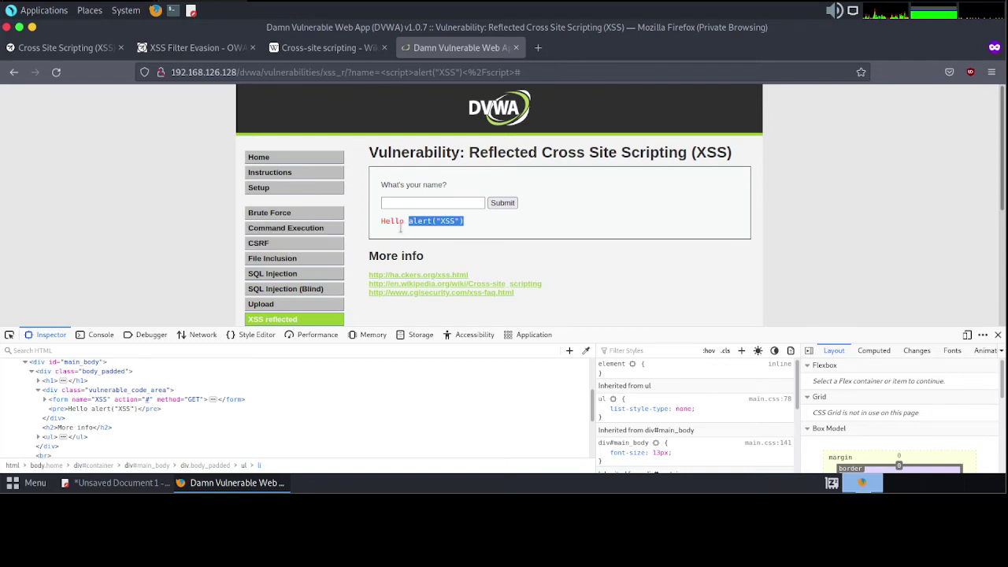
- In Pluma, duplicate the line-2 script payload onto line 4
click(149, 483)
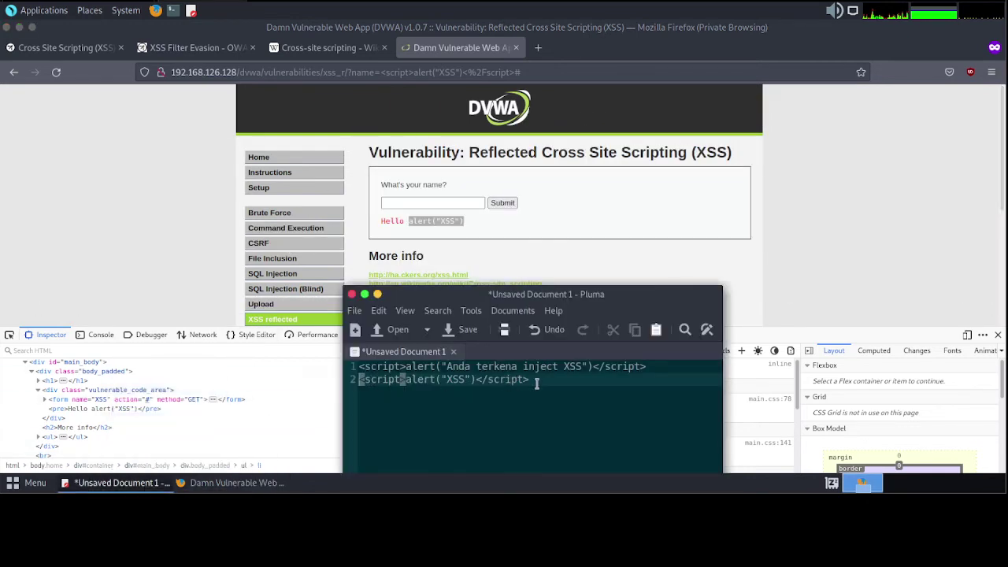
drag(536, 383, 365, 382)
key(ctrl+c)
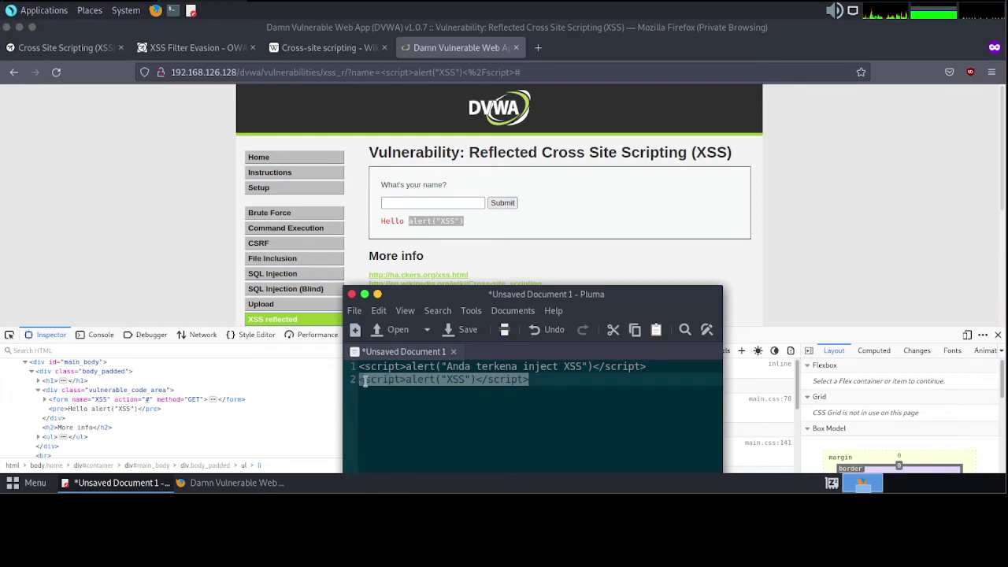
click(550, 383)
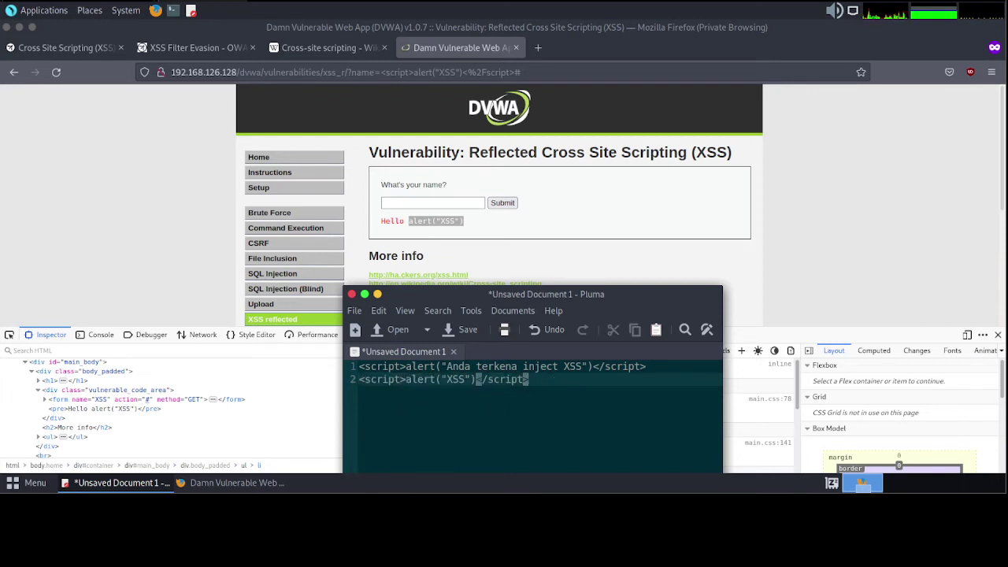
key(Return)
key(Return)
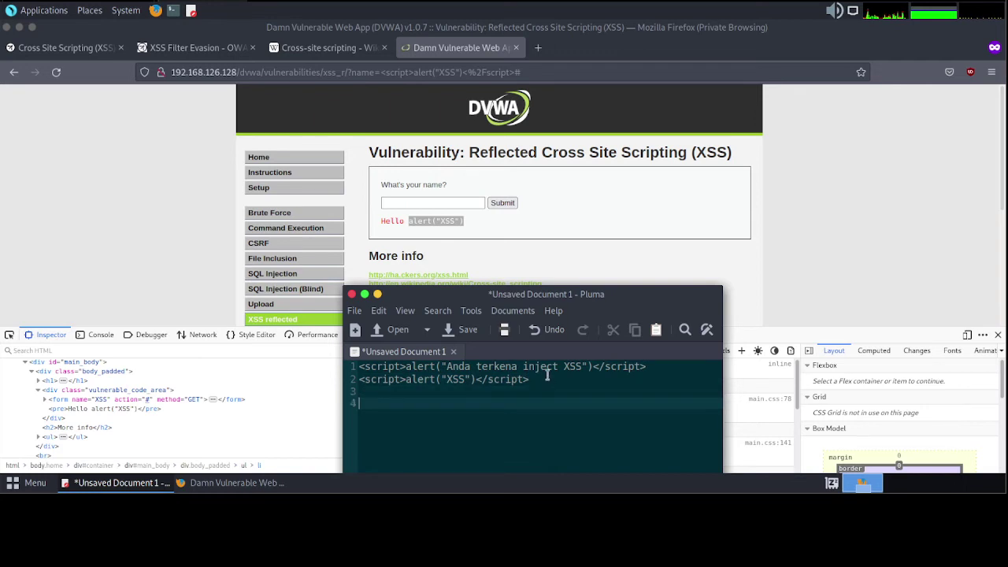
key(ctrl+v)
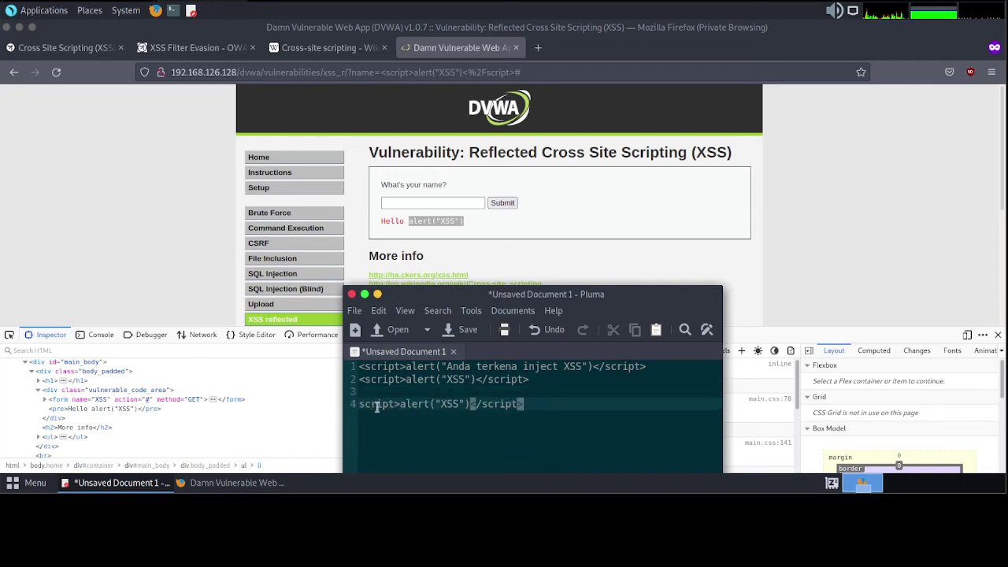
- Retype the line-4 tag names in mixed case as 'scrIPT' and 'SCRipt'
key(Left)
key(Left)
key(Left)
key(BackSpace)
key(BackSpace)
key(BackSpace)
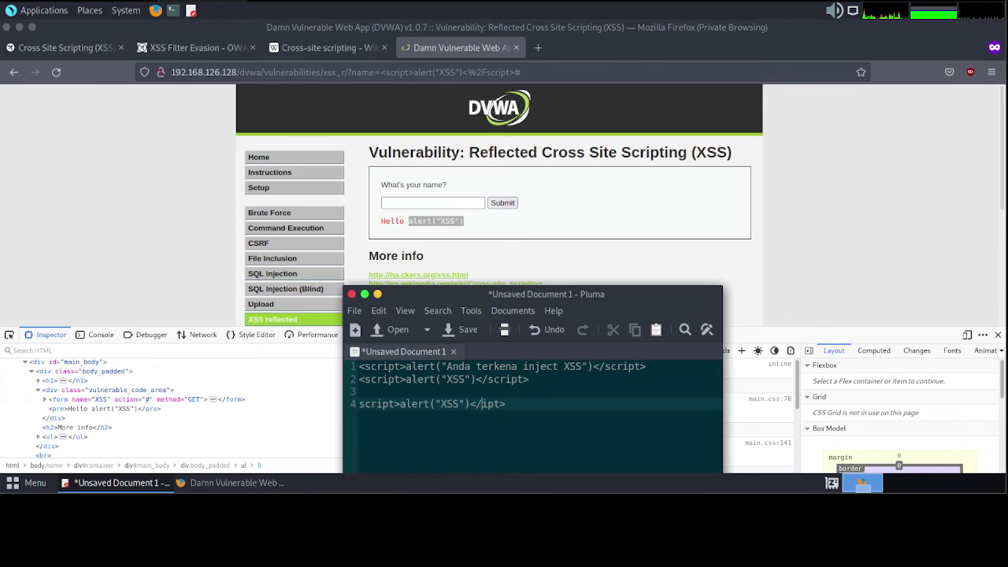
text(SCR)
click(395, 404)
key(Delete)
key(BackSpace)
key(BackSpace)
key(BackSpace)
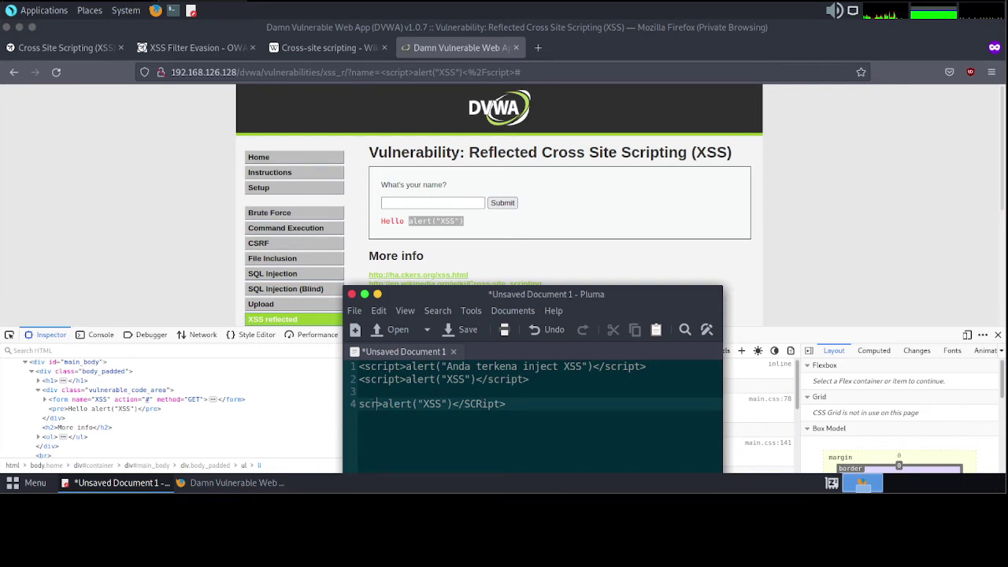
text(IPT>)
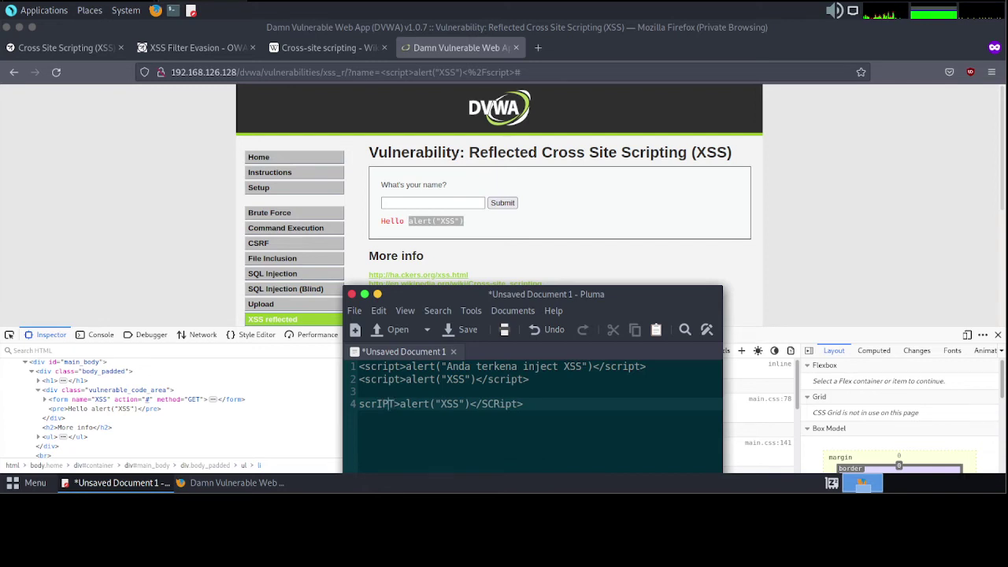
- Restore the missing '<' at the start of line 4 and select the mixed-case payload
click(518, 379)
key(Down)
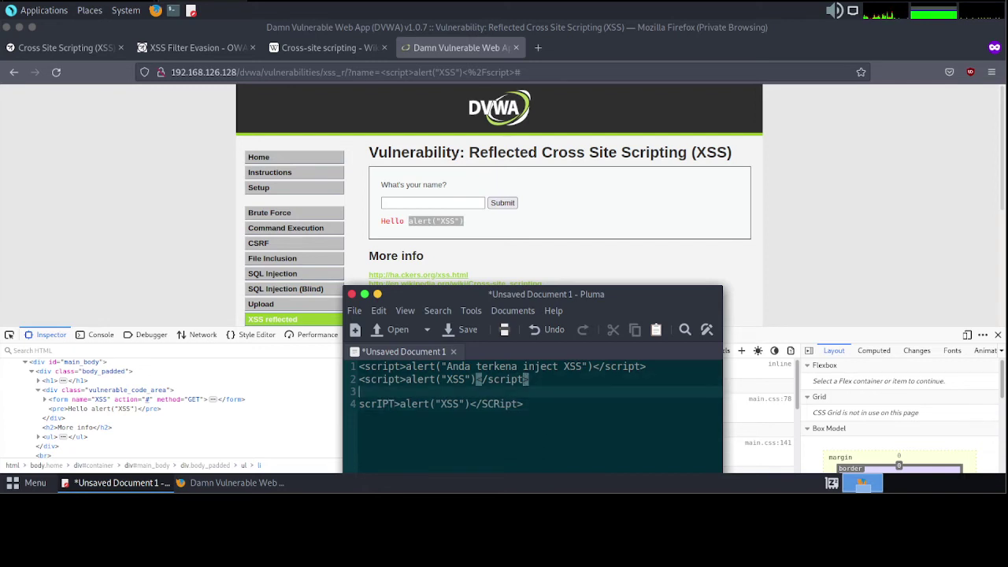
key(Down)
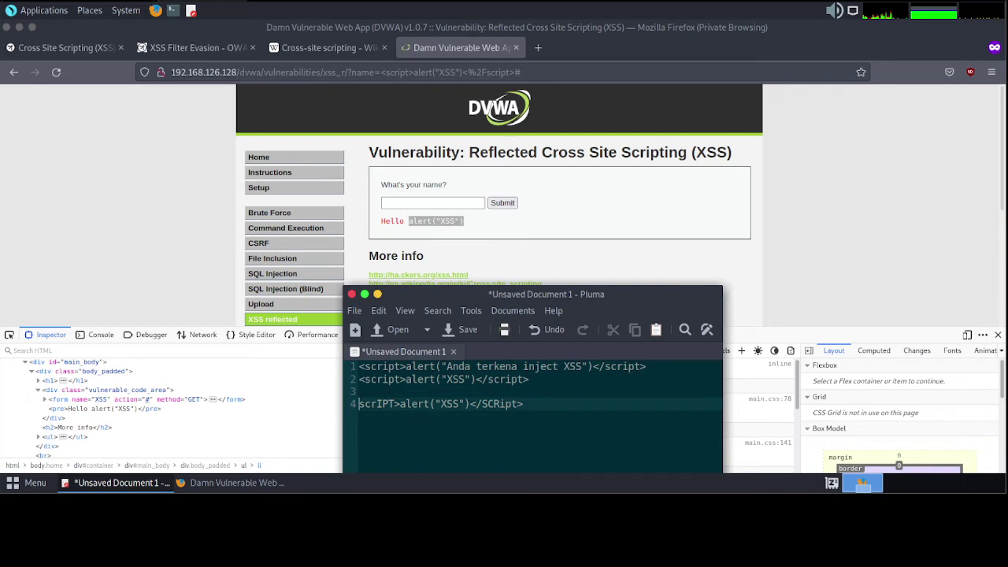
text(<)
click(531, 403)
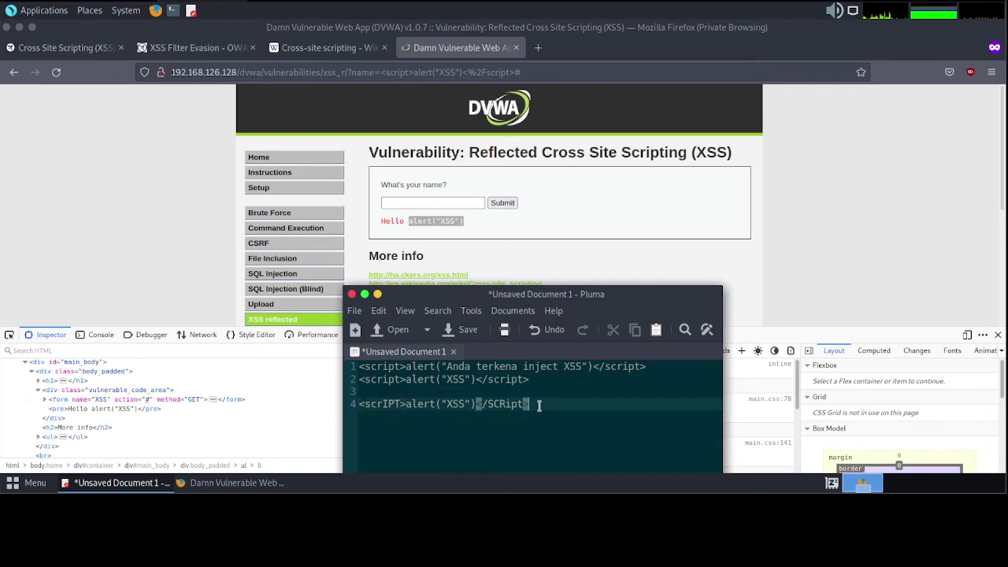
key(shift+Left)
key(shift+Left)
key(shift+Left)
key(shift+Left)
key(shift+Left)
key(ctrl+c)
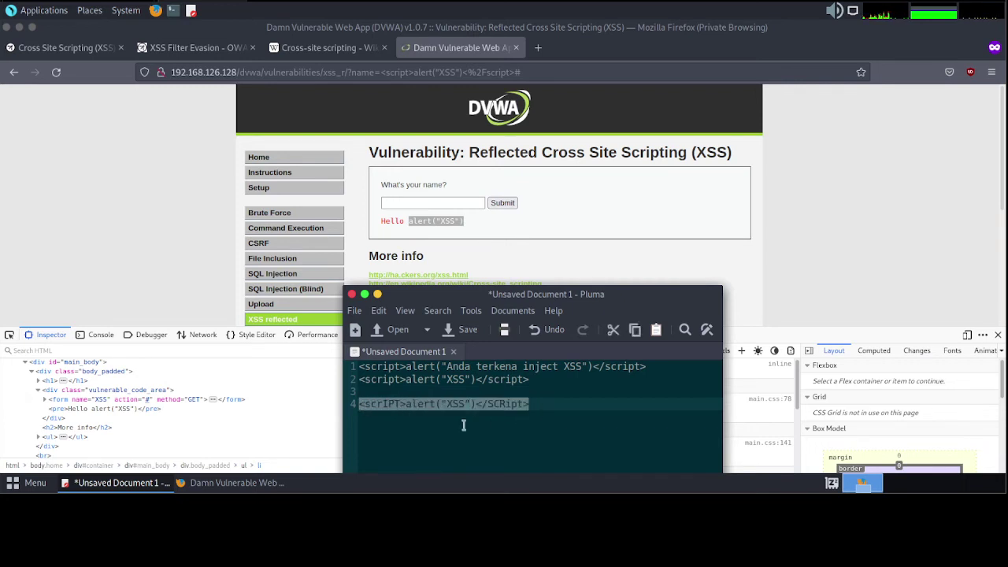
- Paste the <scrIPT>alert("XSS")</SCRipt> payload into the name field, close DevTools and submit
click(451, 203)
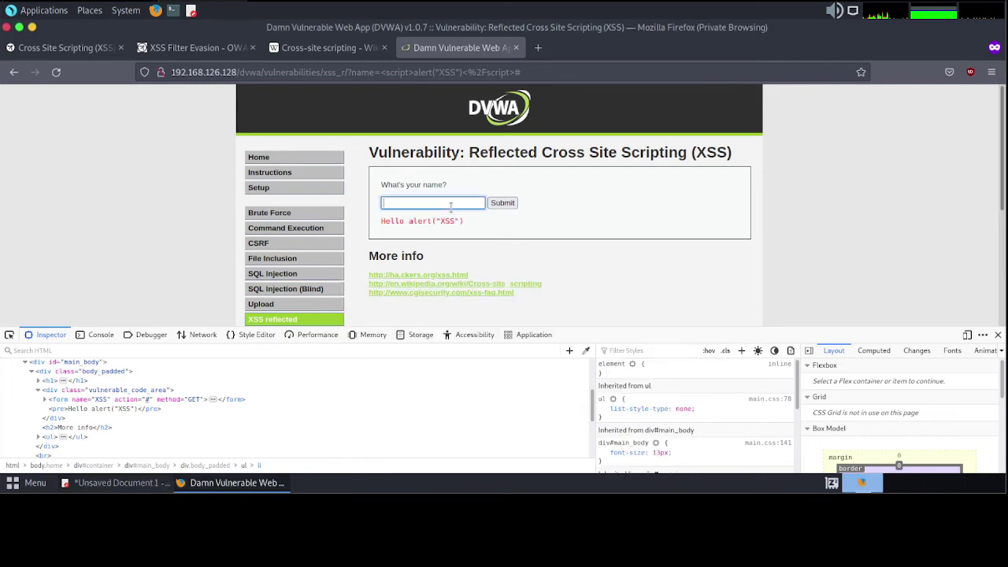
key(ctrl+v)
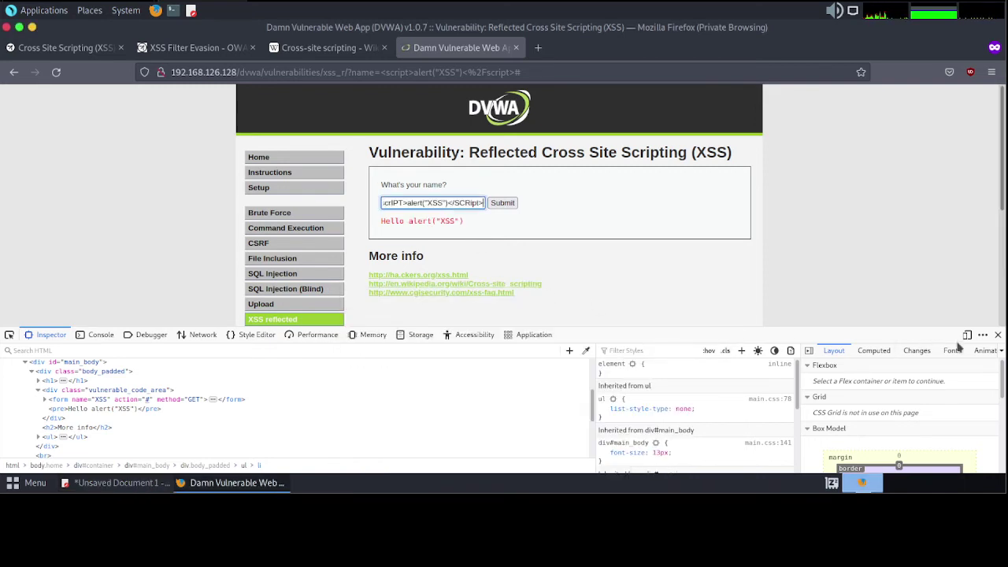
click(998, 335)
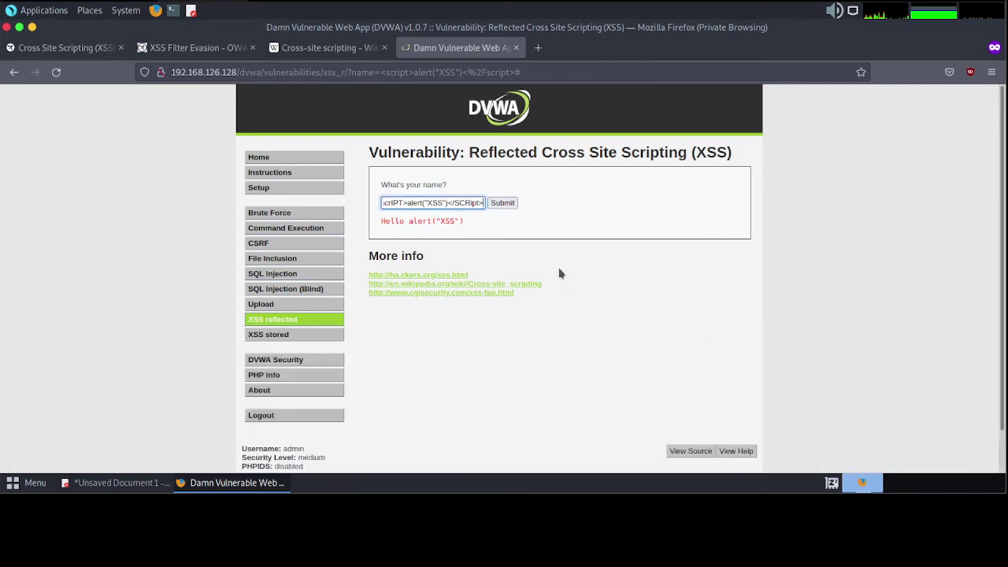
click(503, 204)
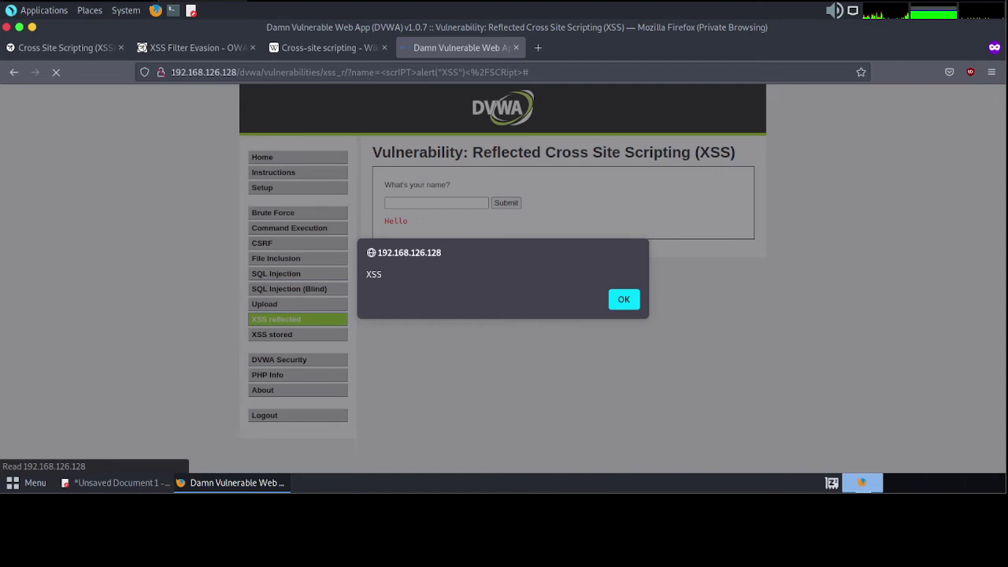
- Check the mixed-case opening tag in Pluma, then dismiss the XSS alert in Firefox
click(116, 483)
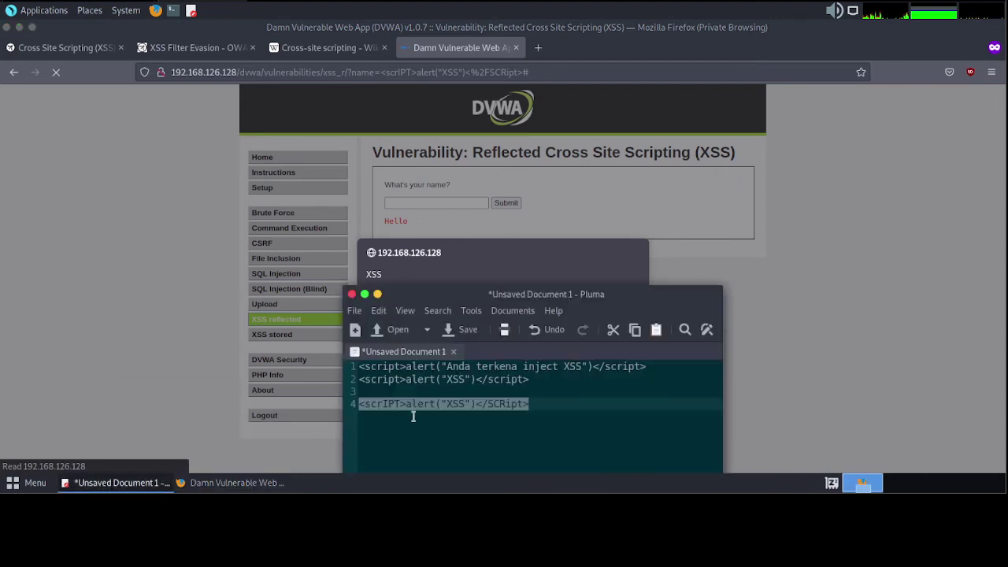
click(367, 404)
drag(363, 404, 396, 404)
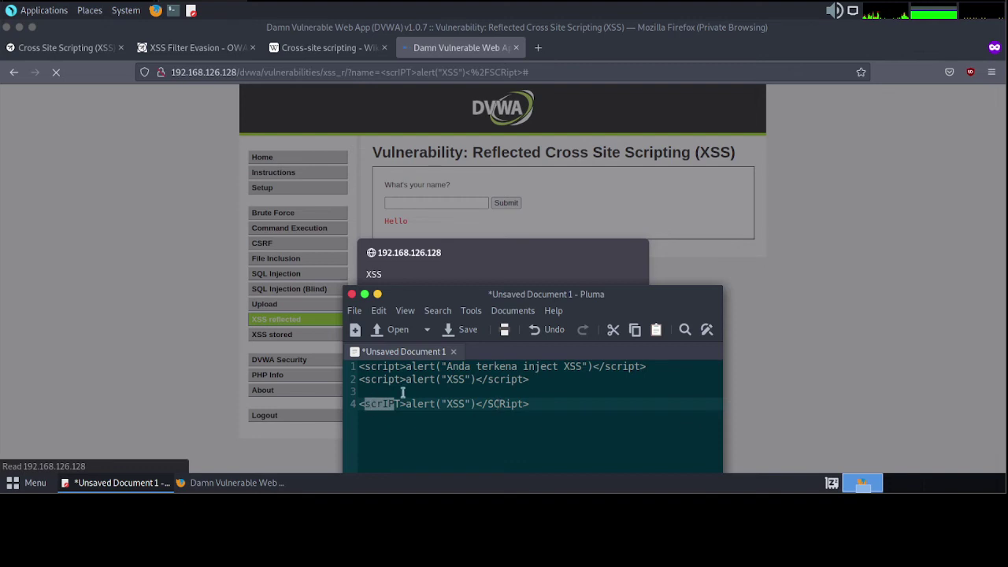
click(138, 276)
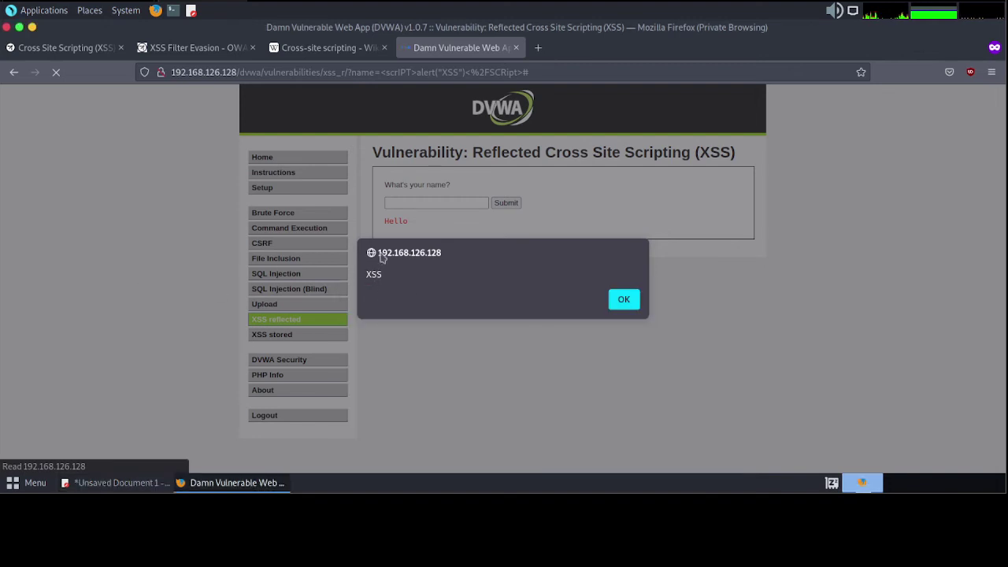
click(623, 300)
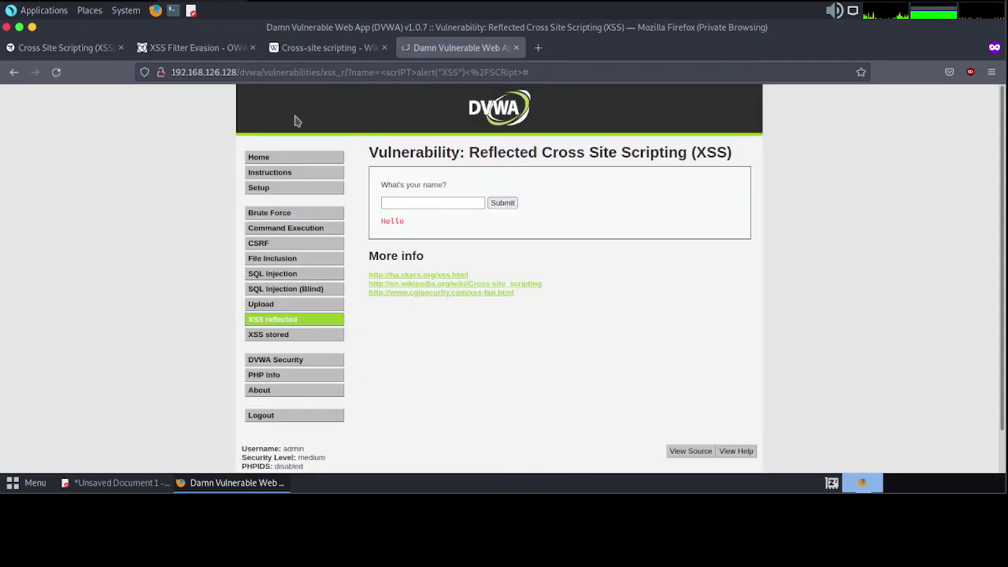
- Replace the URL's name value with the <scrIPT>alert("XSS")</SCRipt> payload, load it, and dismiss the alert
click(105, 481)
drag(529, 403, 359, 403)
key(ctrl+c)
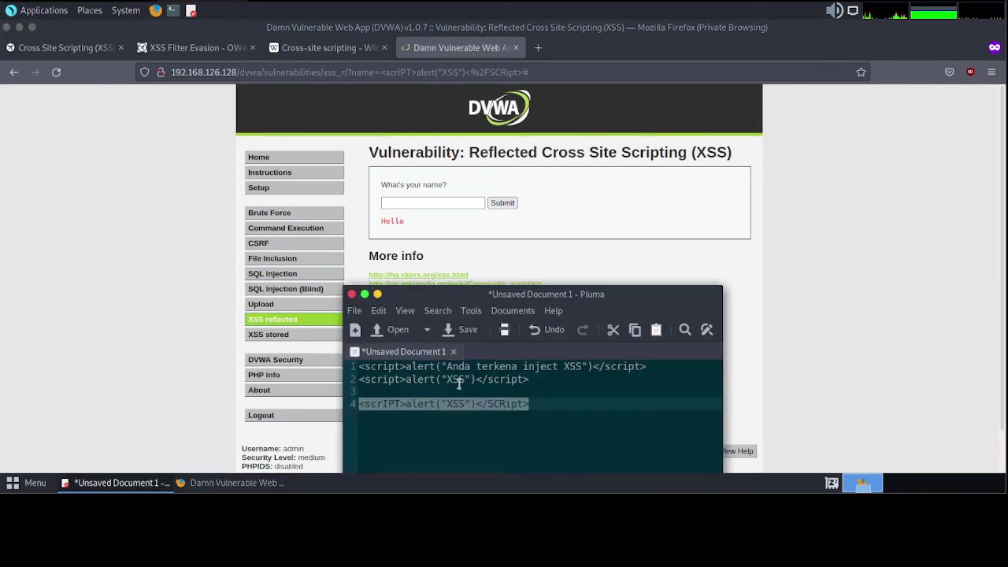
click(520, 72)
click(520, 72)
click(521, 72)
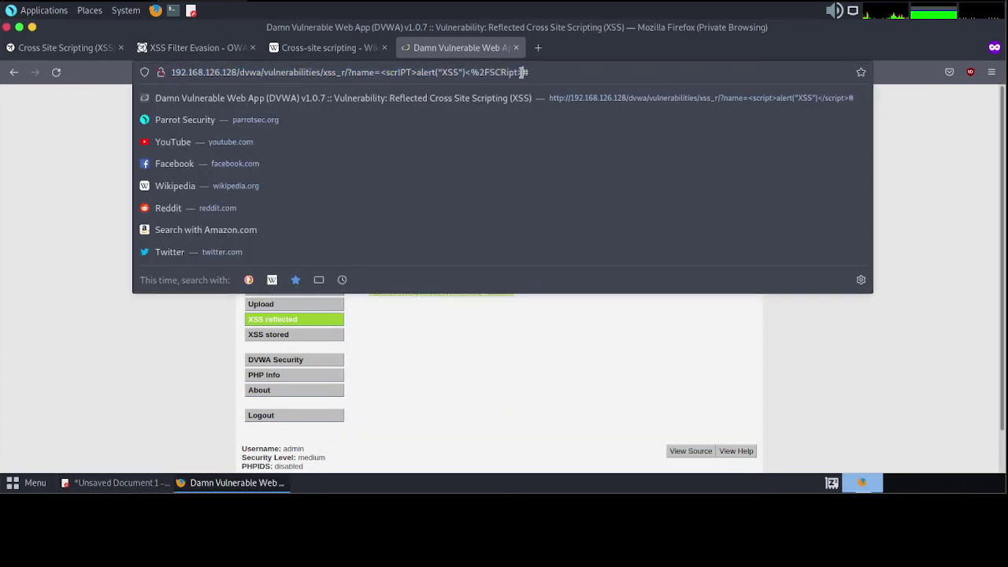
drag(521, 72, 381, 73)
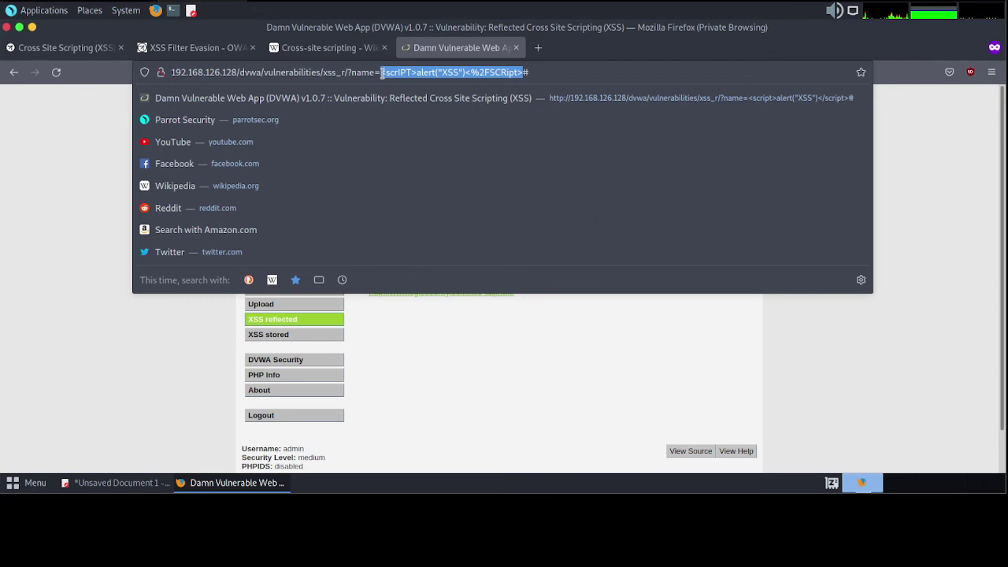
key(ctrl+v)
key(Return)
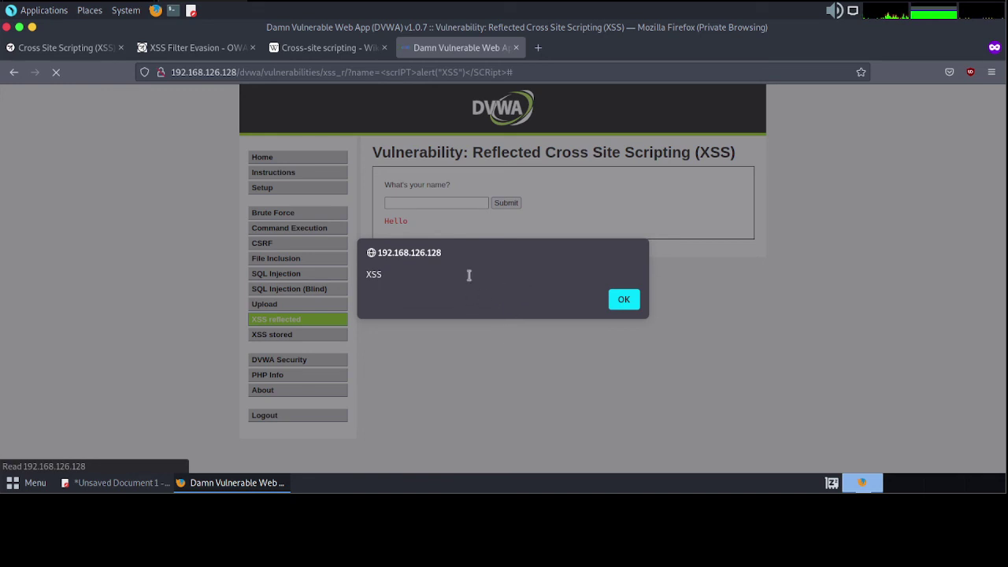
click(624, 300)
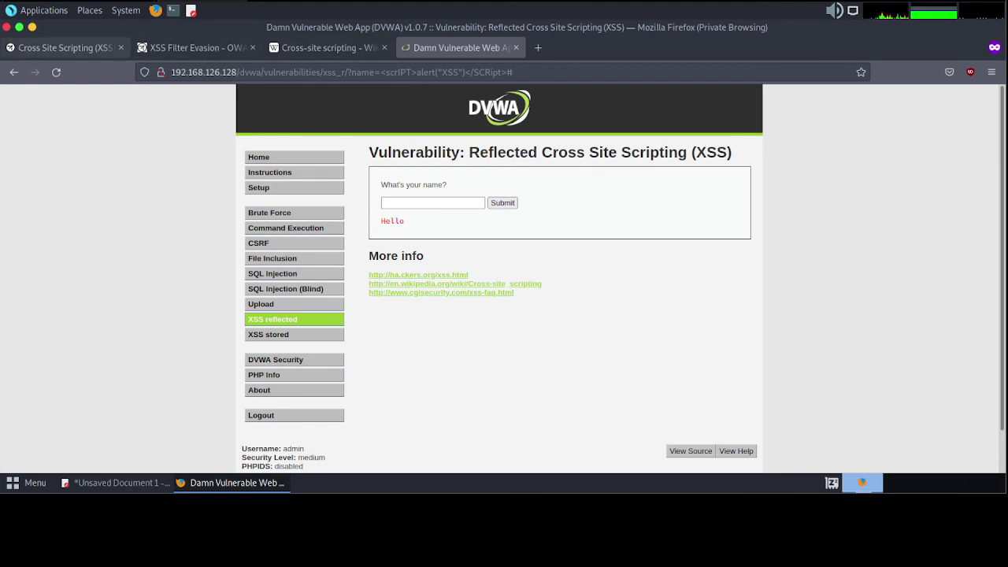
- Minimize the Firefox DVWA window and the Pluma notes window to the taskbar
click(32, 27)
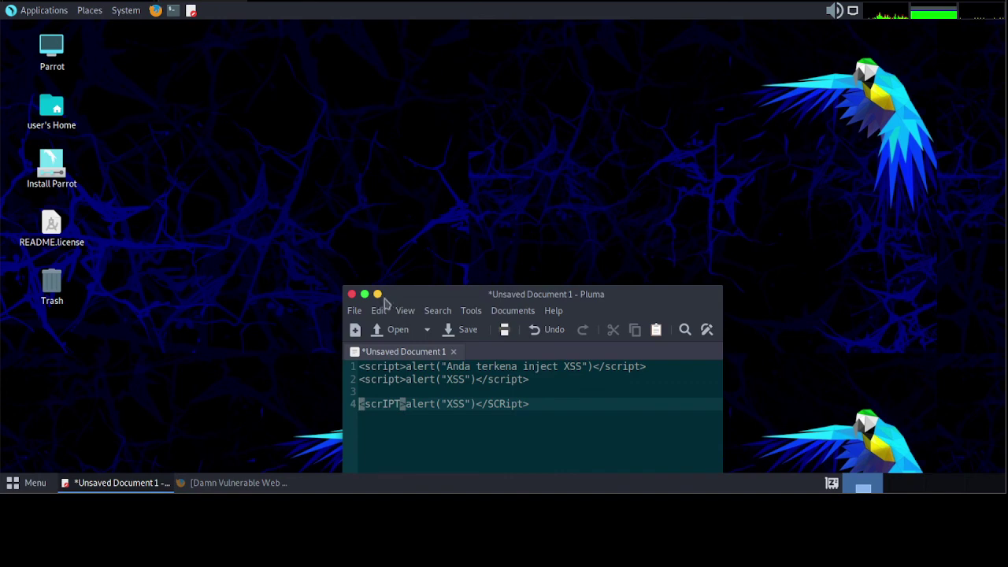
click(378, 294)
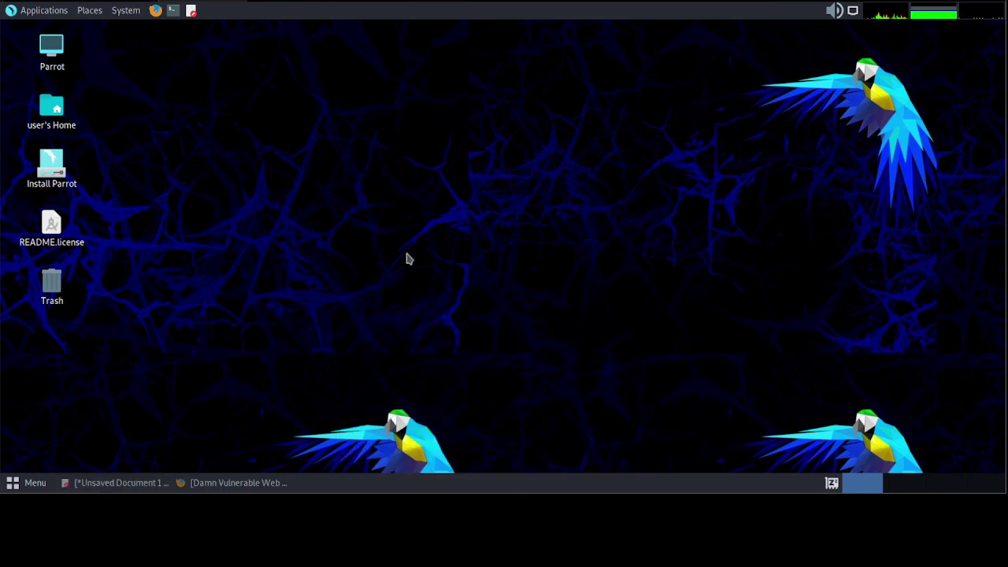